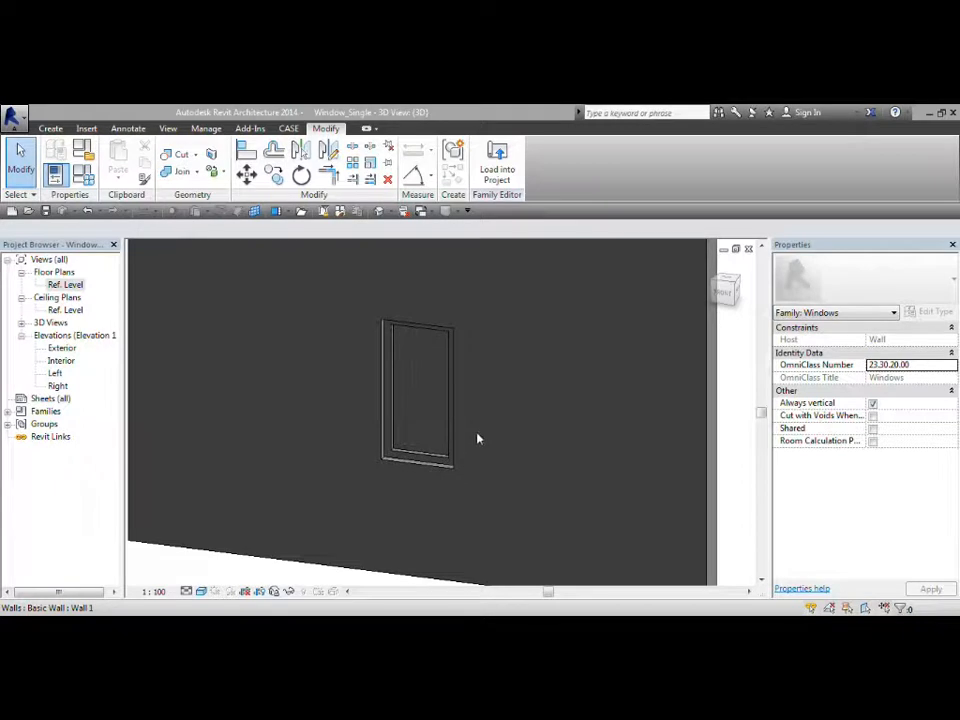
# - Link the window frame extrusion's material to a new type parameter named Frame Material, grouped under Materials and Finishes
pyautogui.keyDown('shift'); pyautogui.moveTo(498, 379); pyautogui.dragTo(407, 499, button='middle'); pyautogui.keyUp('shift')
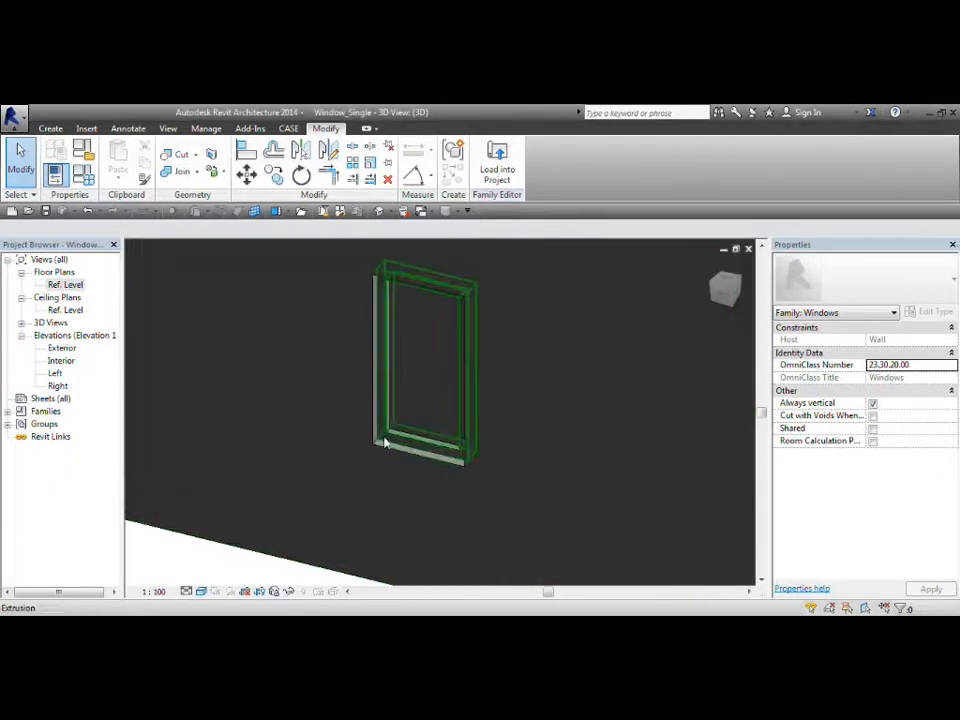
pyautogui.click(407, 458)
pyautogui.moveTo(588, 454); pyautogui.dragTo(546, 443, button='middle')
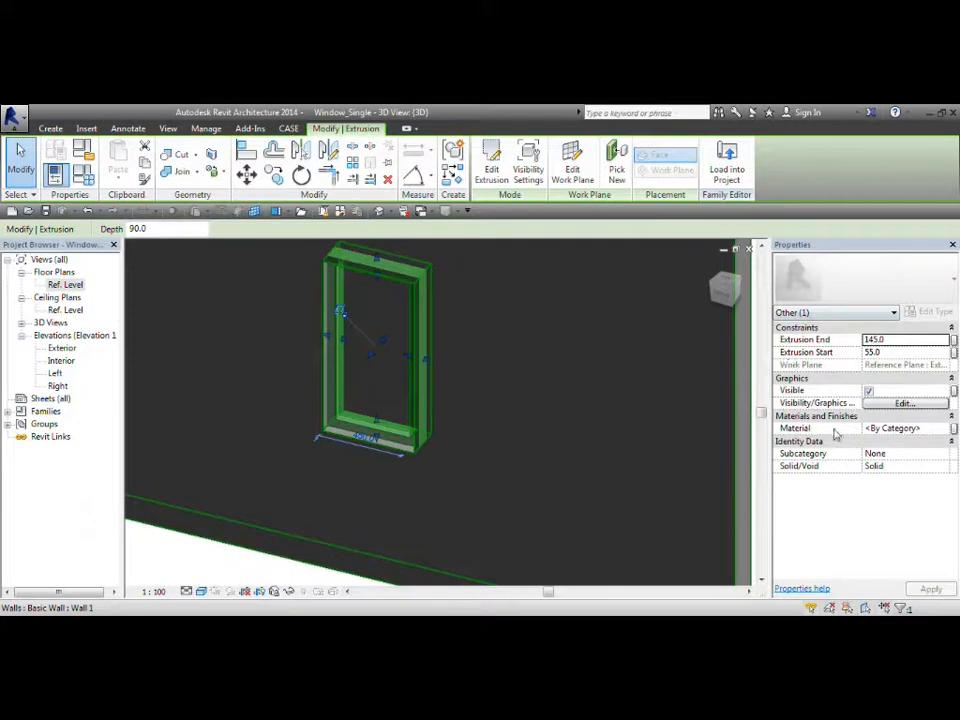
pyautogui.click(954, 428)
pyautogui.moveTo(441, 232); pyautogui.dragTo(380, 264)
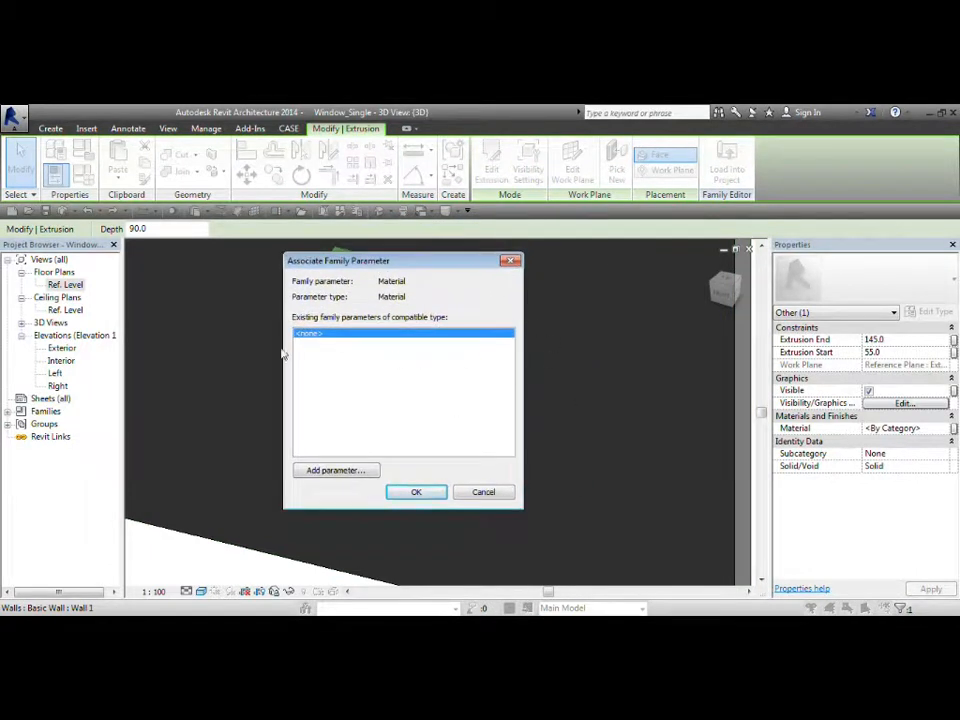
pyautogui.click(337, 471)
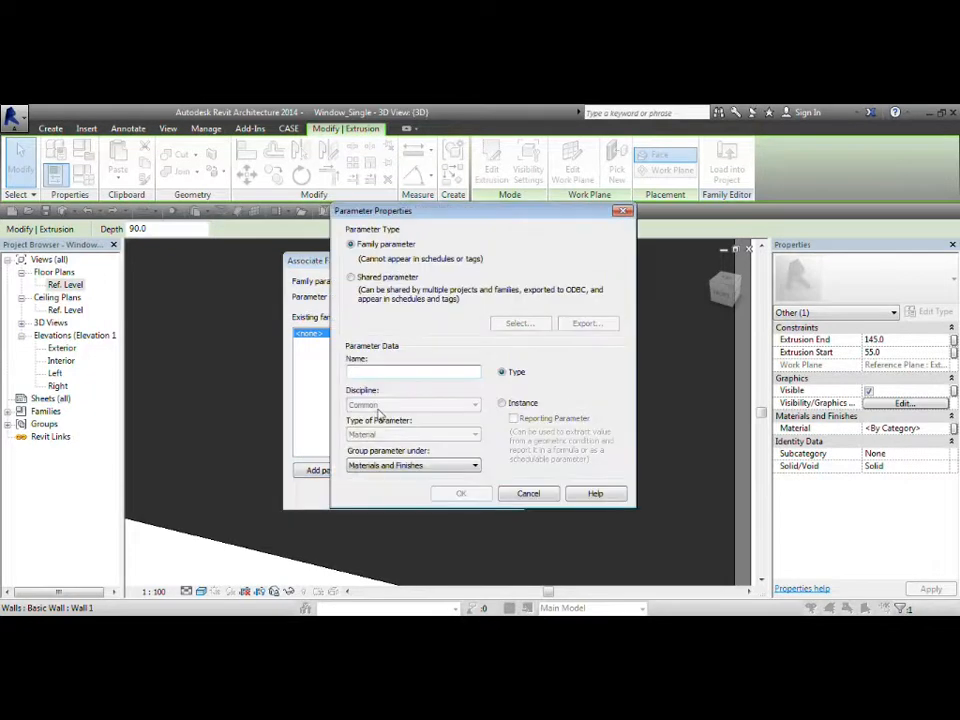
pyautogui.write('Frame Material')
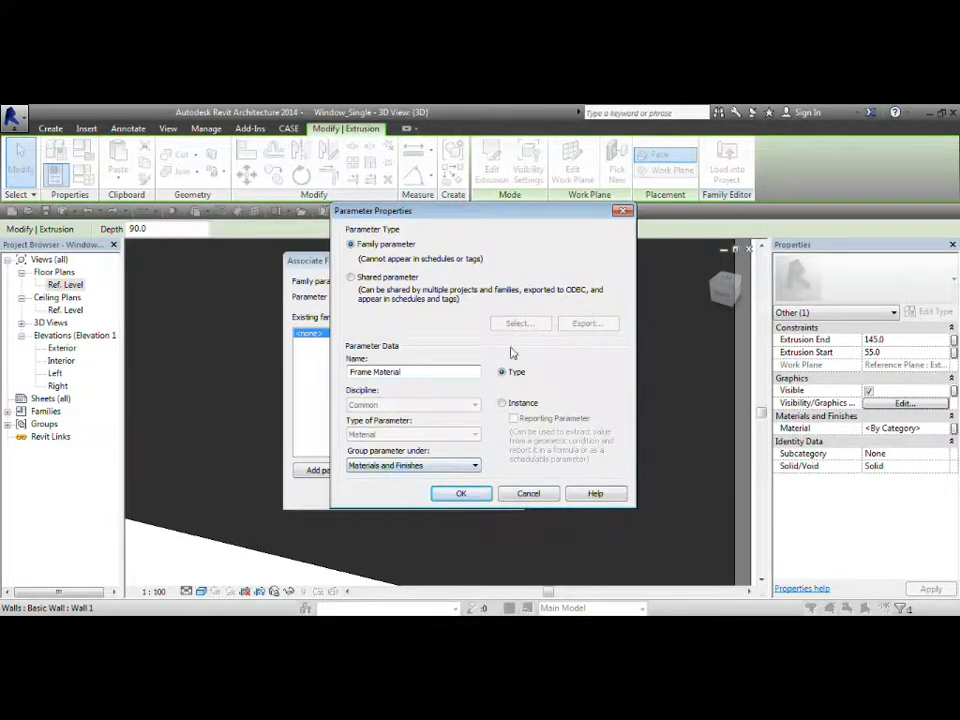
pyautogui.click(461, 497)
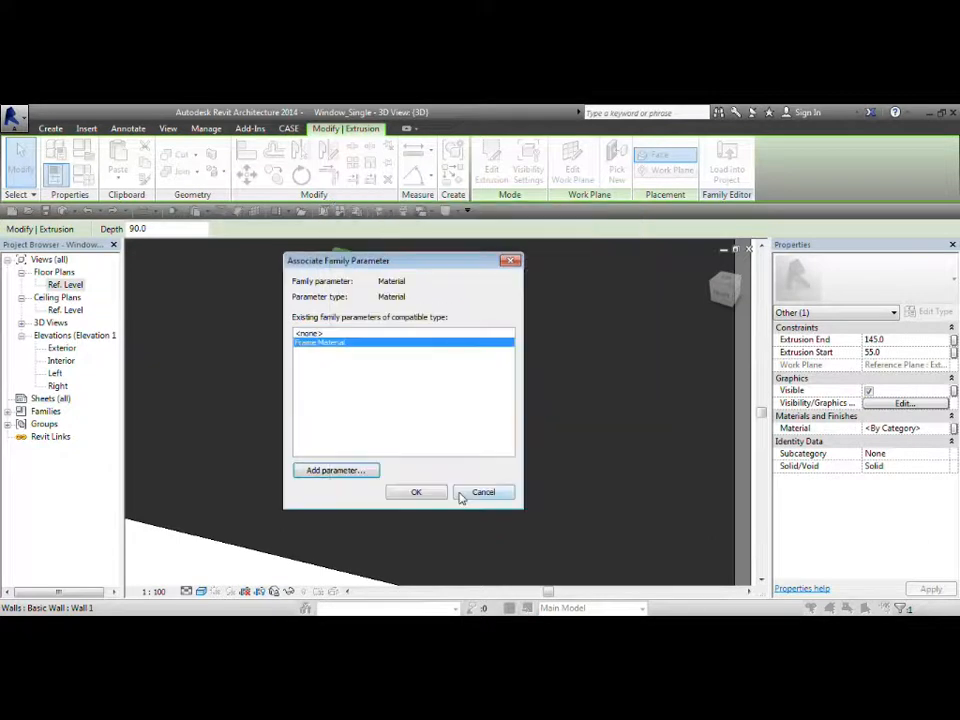
pyautogui.click(418, 494)
# - Link the glass pane extrusion's material to a new type parameter named Glass Material, grouped under Materials and Finishes
pyautogui.click(420, 456)
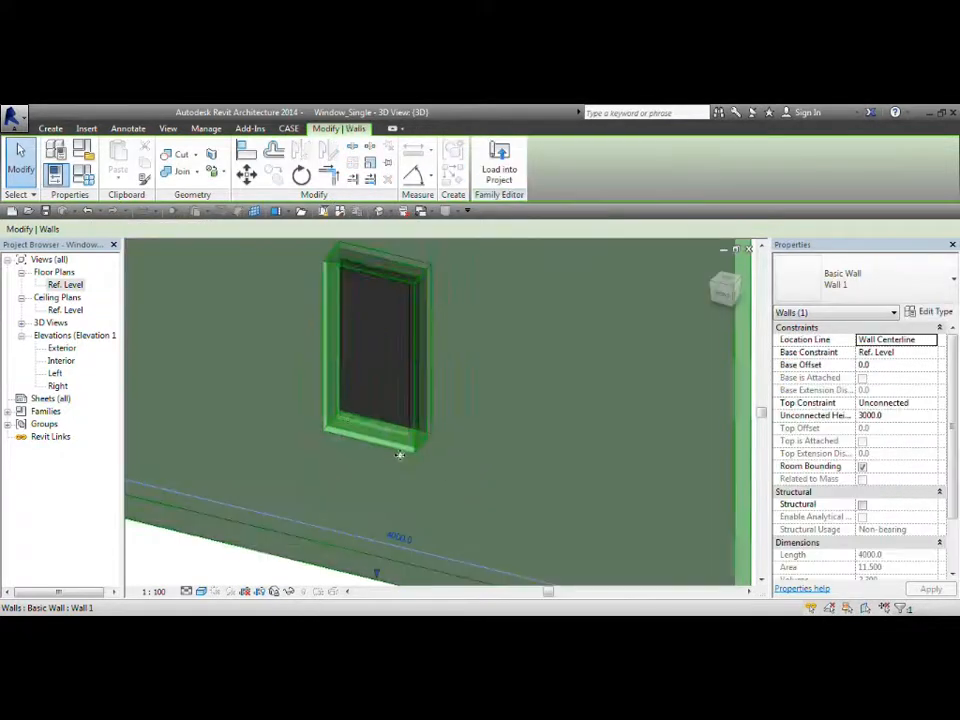
pyautogui.click(398, 410)
pyautogui.click(360, 403)
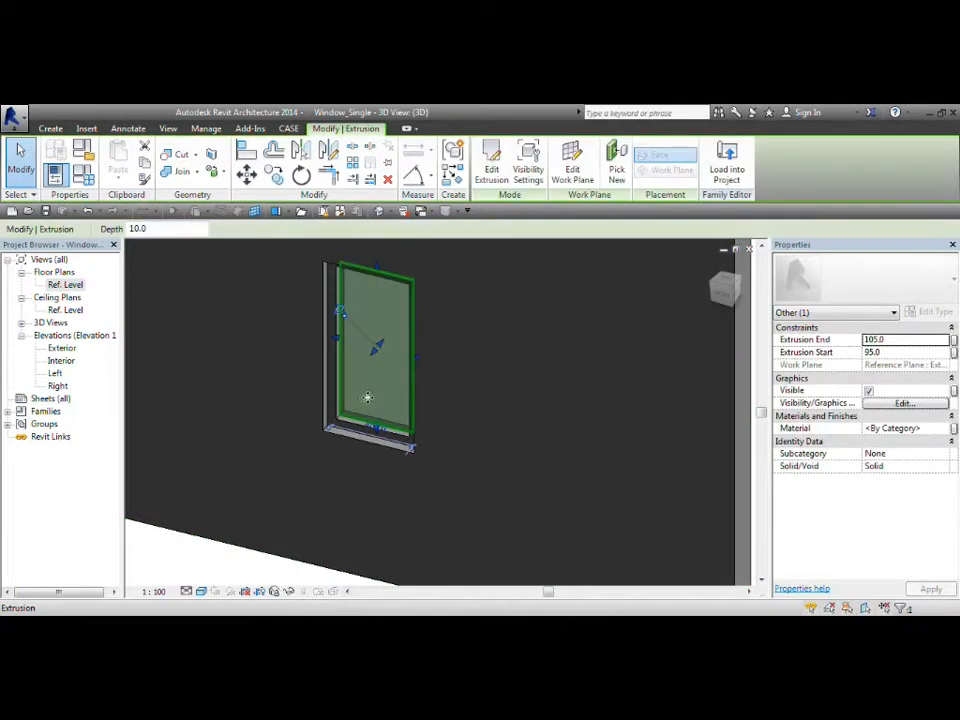
pyautogui.click(954, 428)
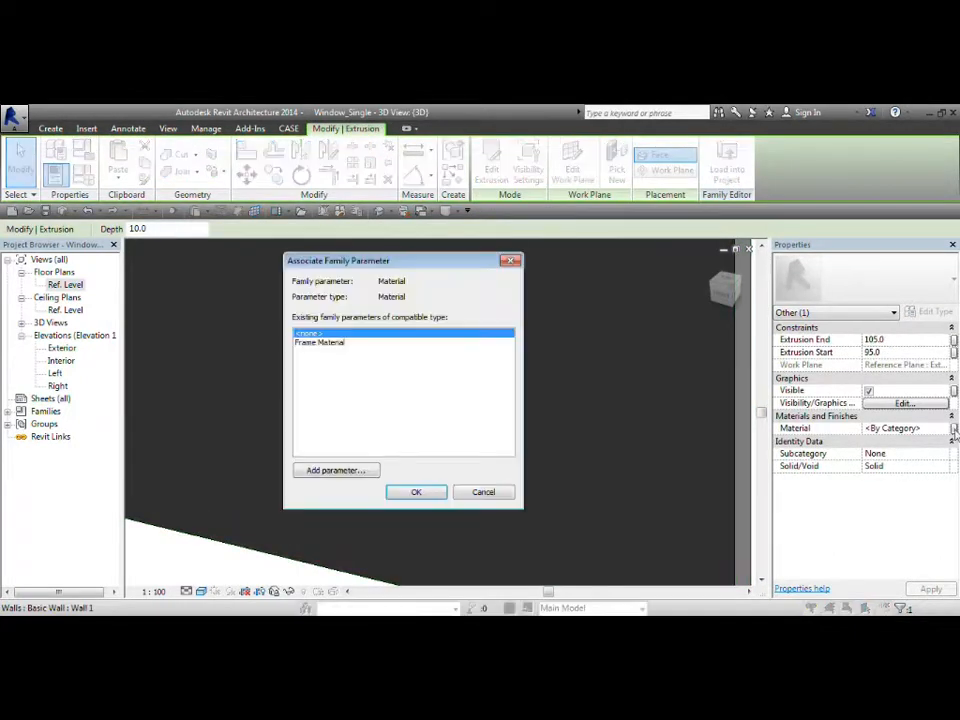
pyautogui.click(337, 469)
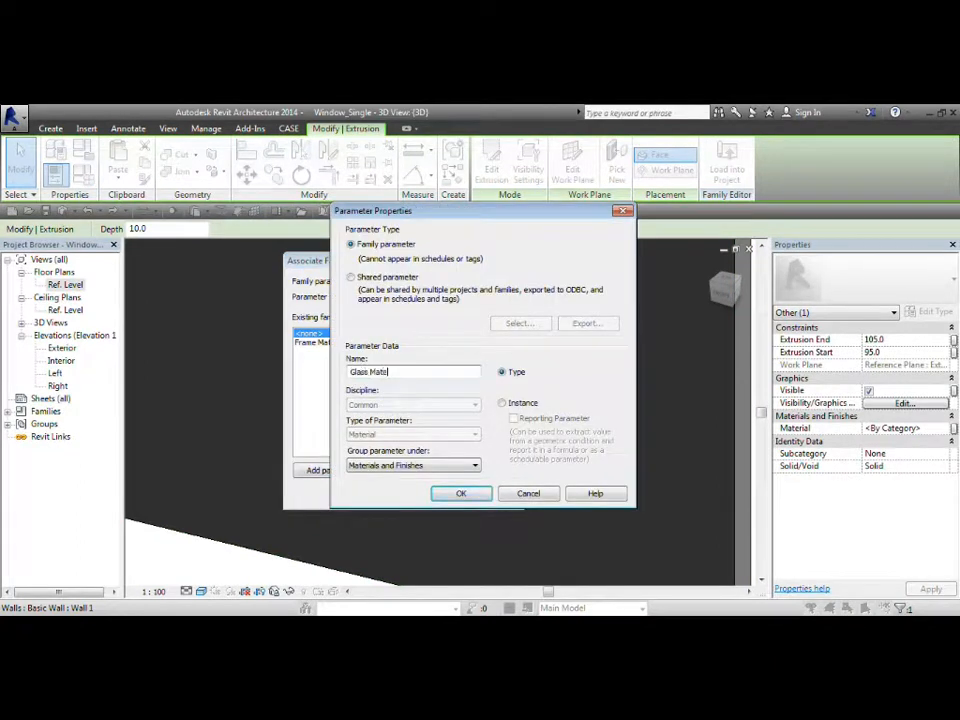
pyautogui.click(461, 494)
pyautogui.click(431, 497)
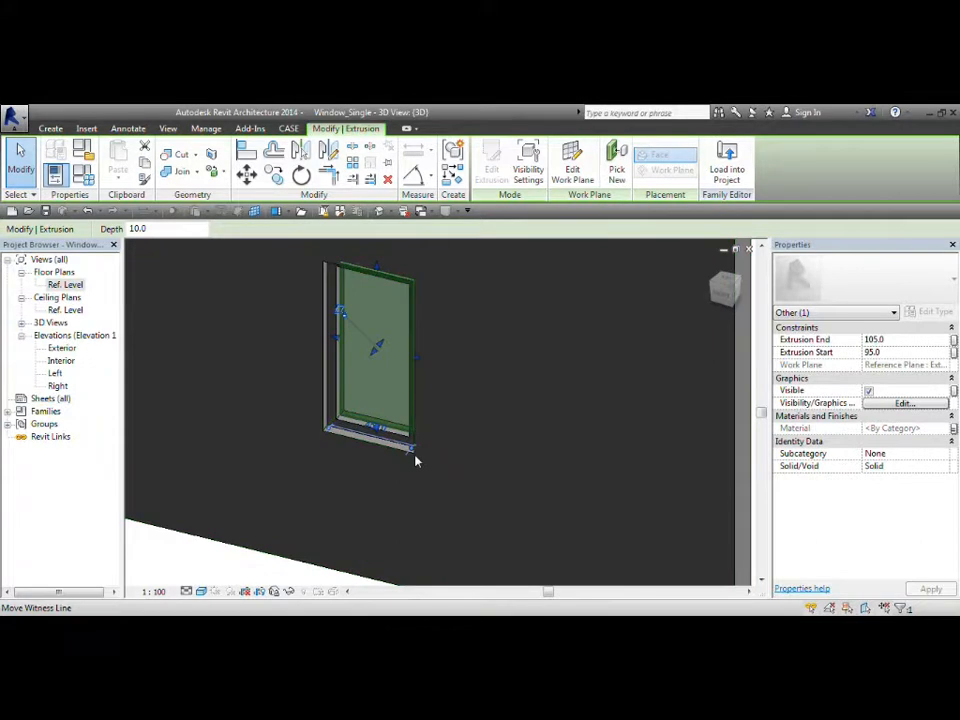
# - Assign the Glass material to the Glass Material parameter of the 1000H x 500W family type
pyautogui.click(83, 172)
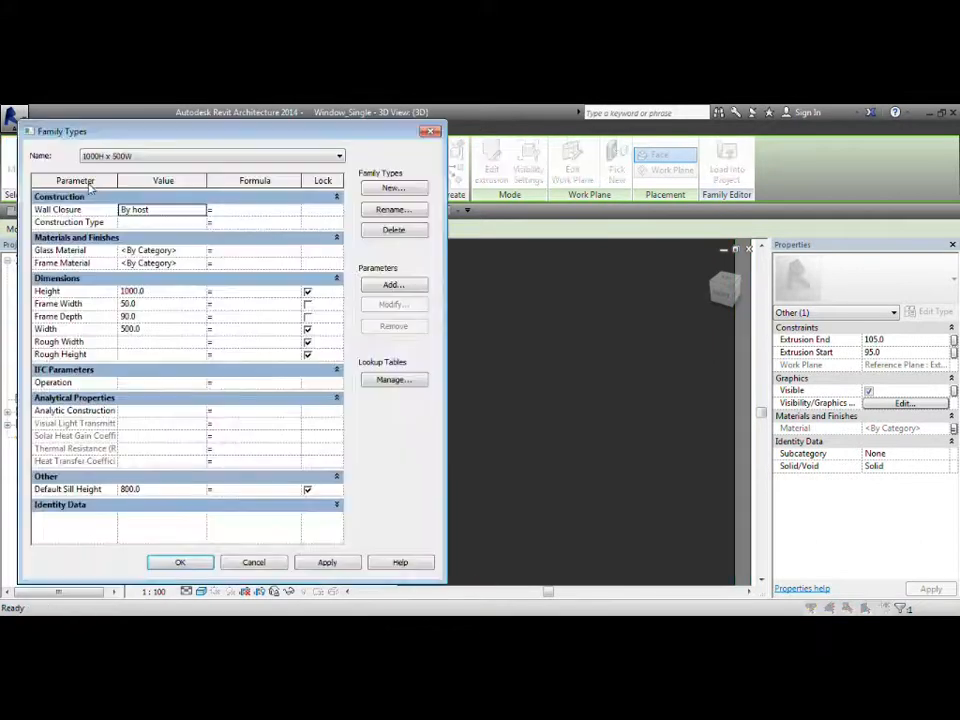
pyautogui.click(185, 251)
pyautogui.click(203, 251)
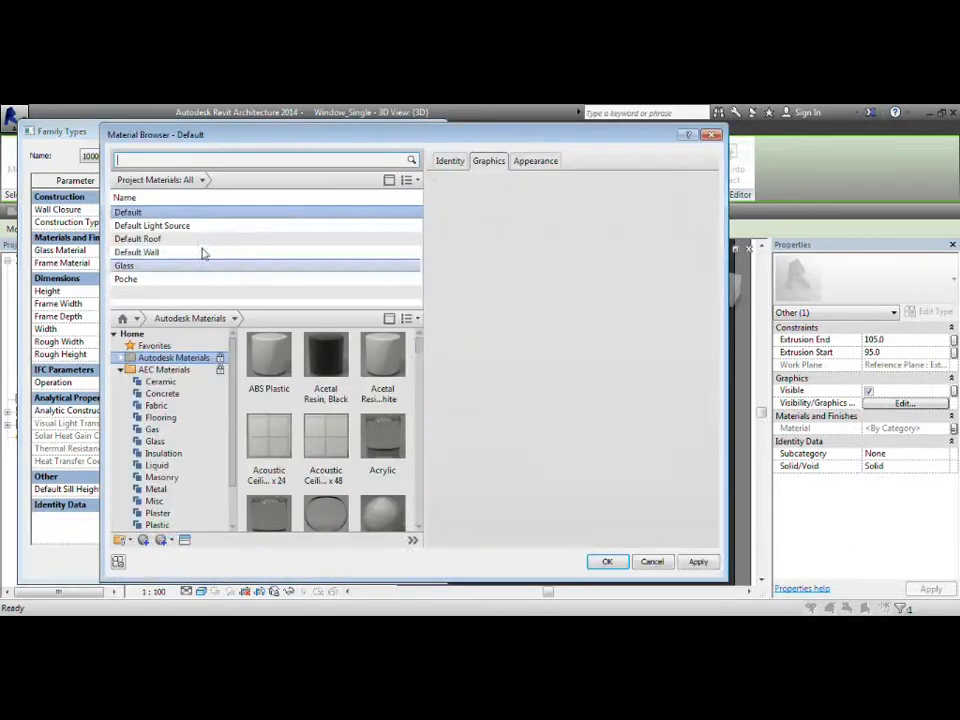
pyautogui.click(150, 266)
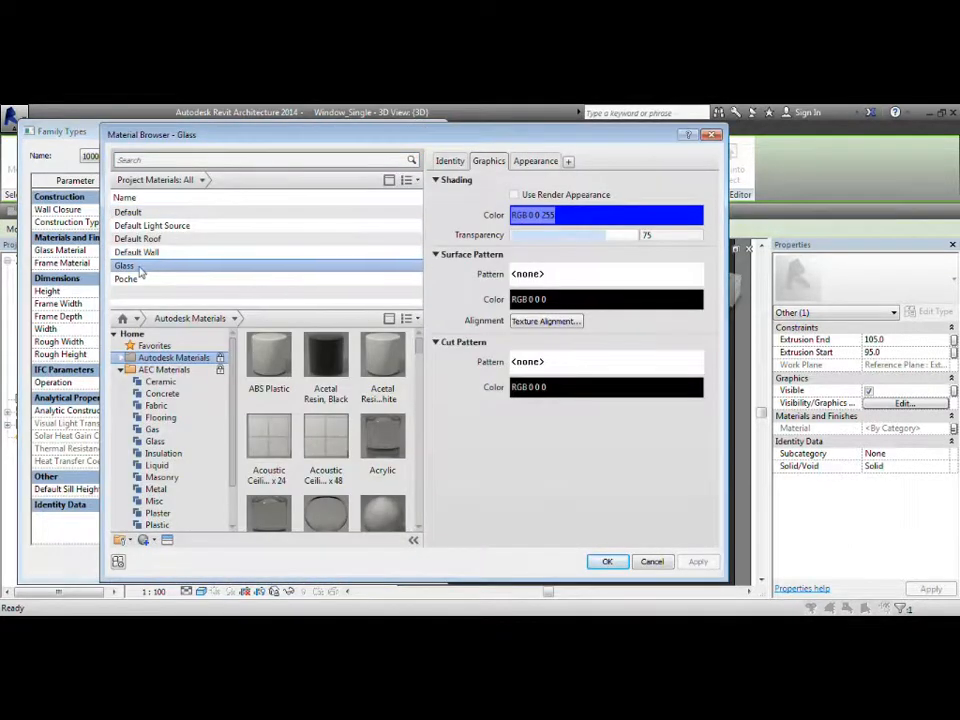
pyautogui.click(603, 561)
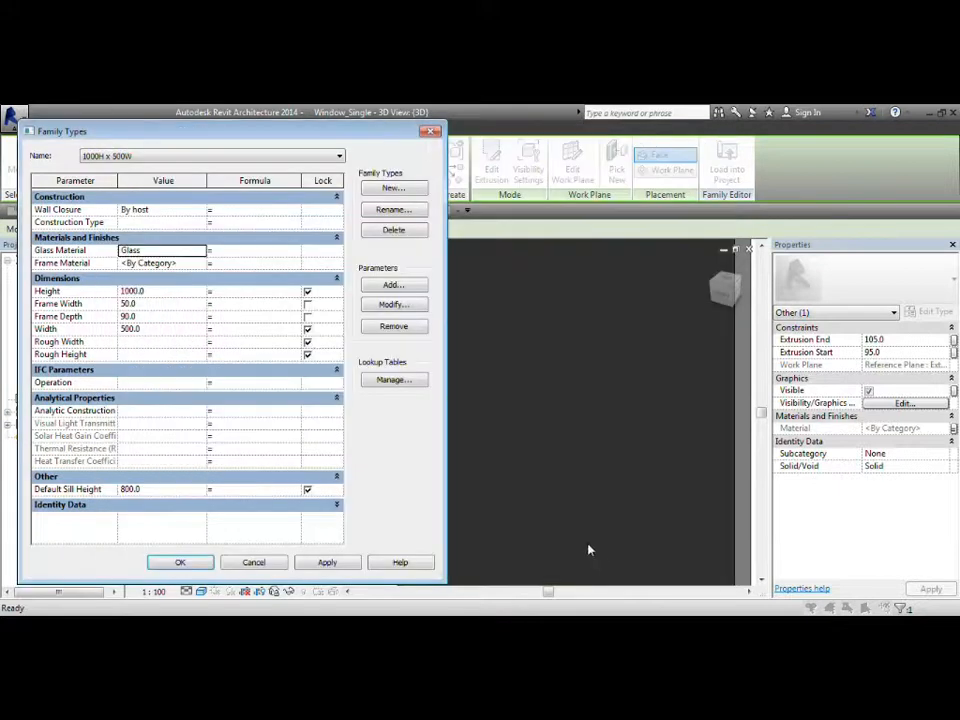
pyautogui.click(185, 263)
pyautogui.click(203, 263)
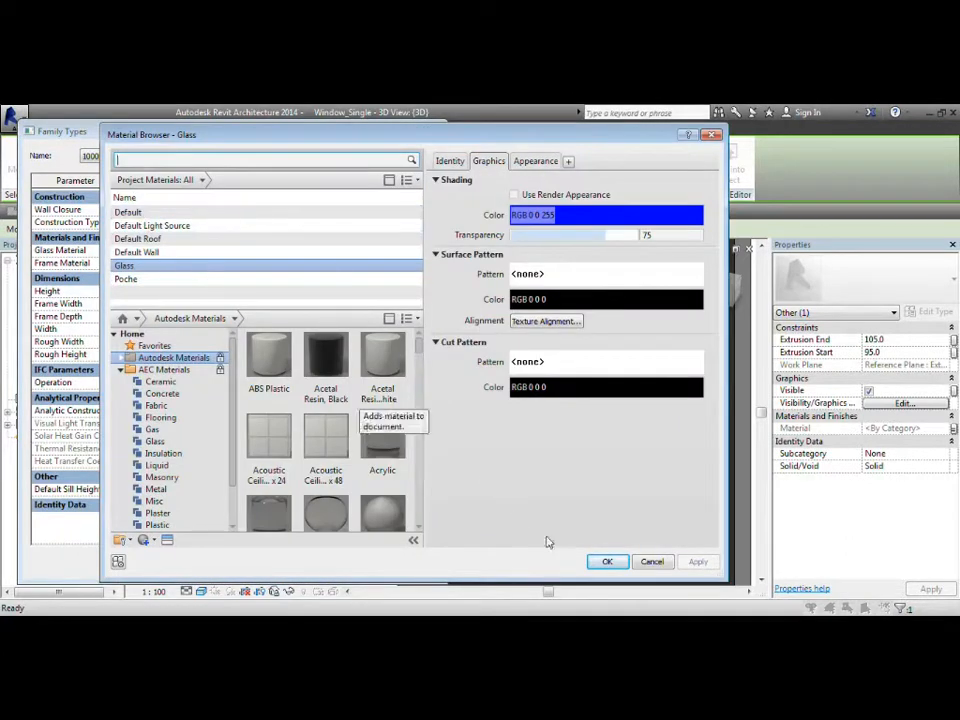
pyautogui.click(652, 561)
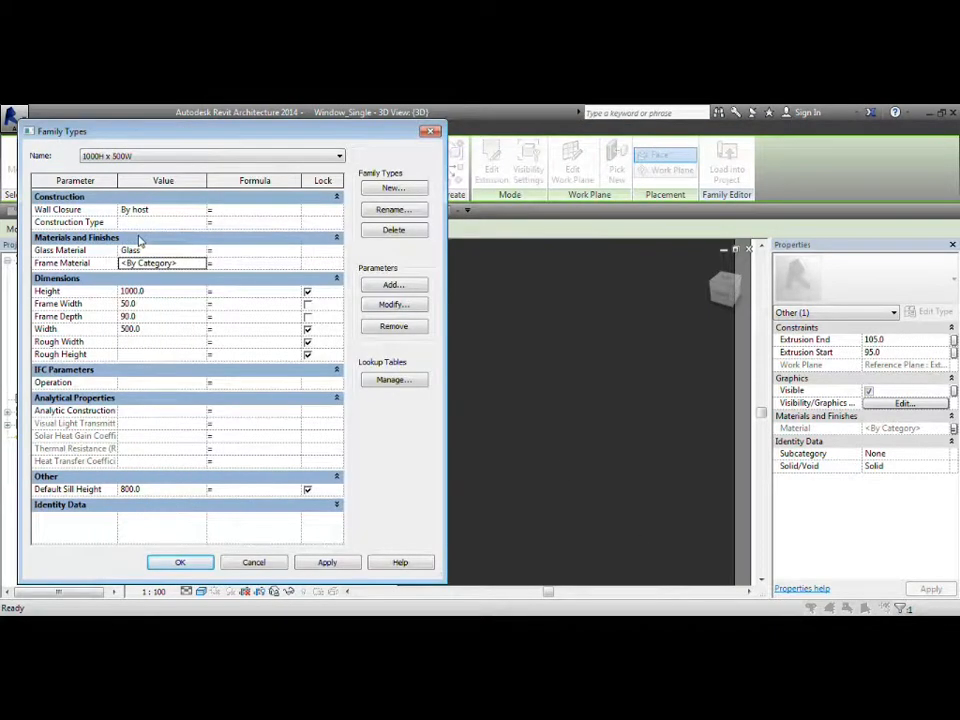
# - Confirm the material settings of the 1000H x 500W type so they apply to the window model
pyautogui.click(196, 564)
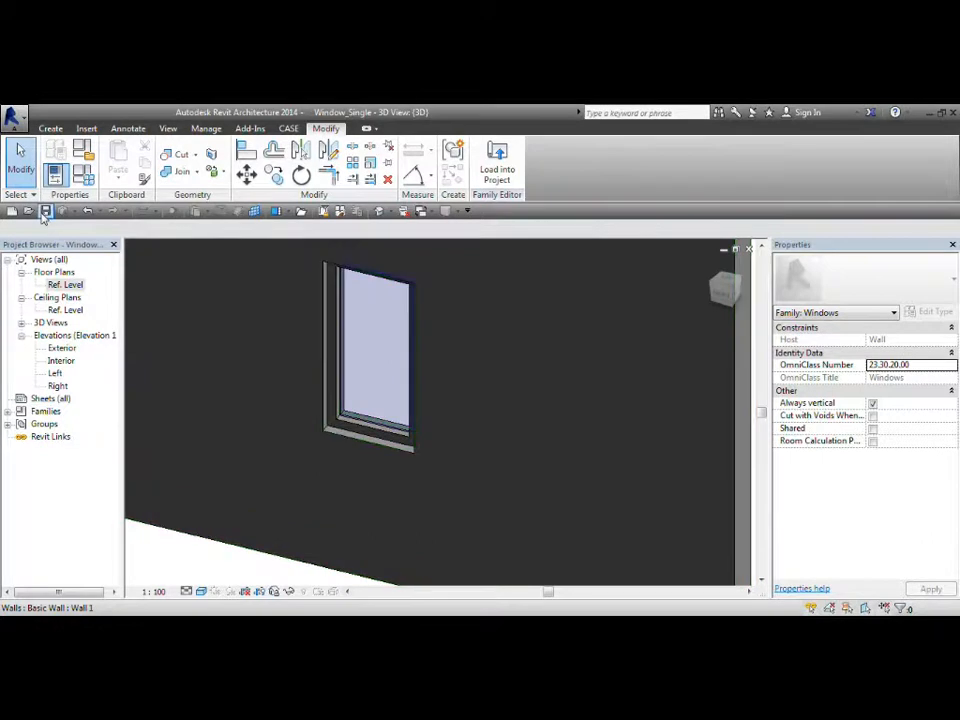
pyautogui.scroll(-4, 325, 445)
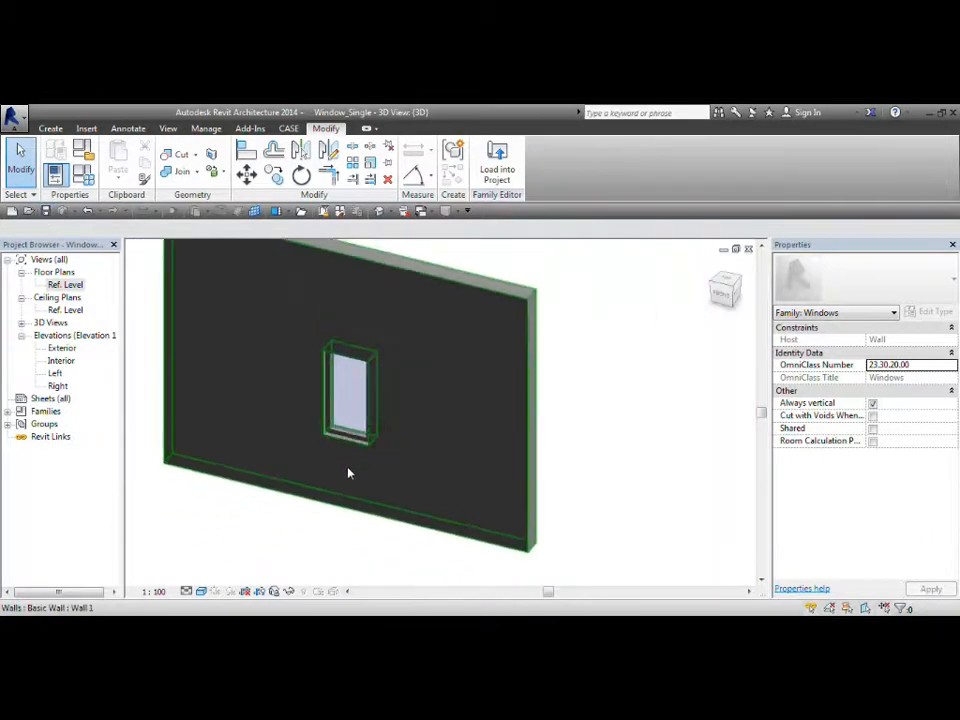
pyautogui.moveTo(279, 549); pyautogui.dragTo(377, 563, button='middle')
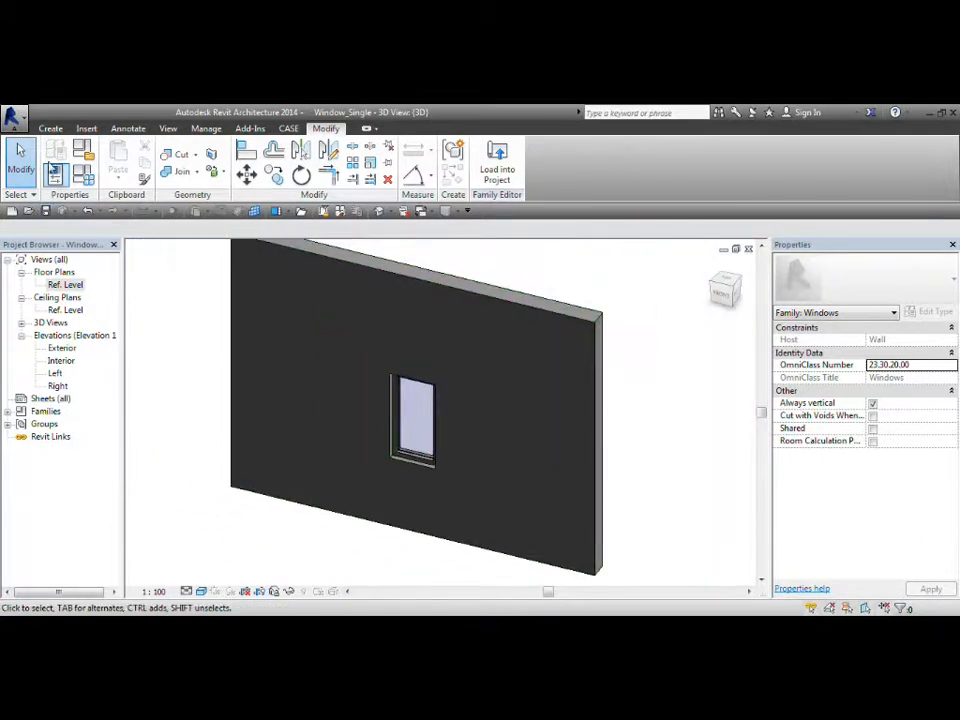
# - Create a new project from a template
pyautogui.click(14, 117)
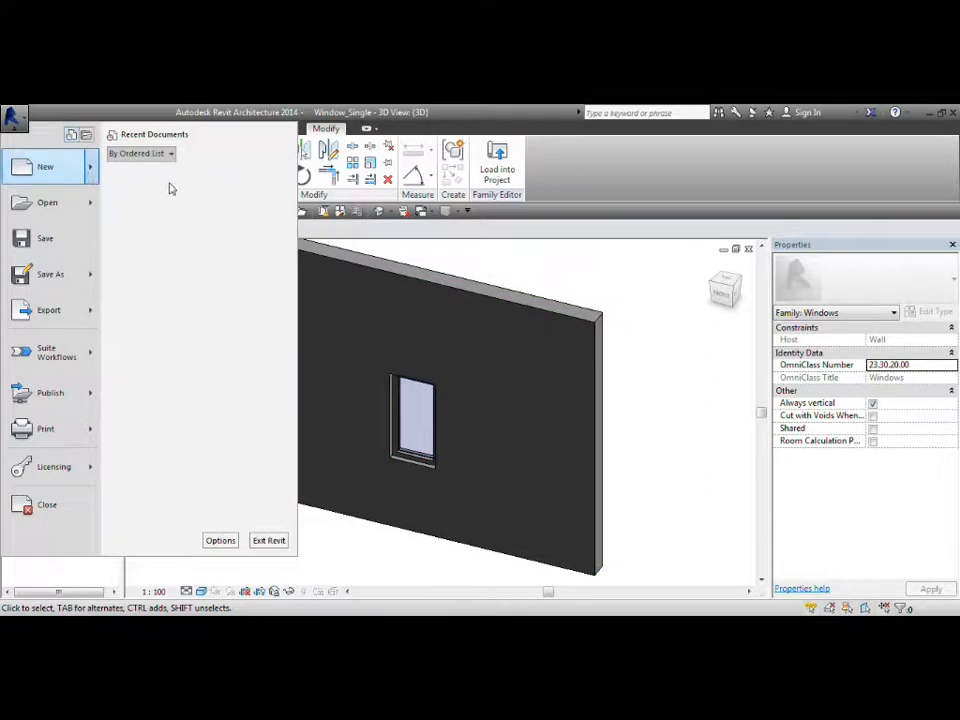
pyautogui.click(45, 167)
pyautogui.click(422, 336)
pyautogui.click(413, 378)
pyautogui.click(440, 414)
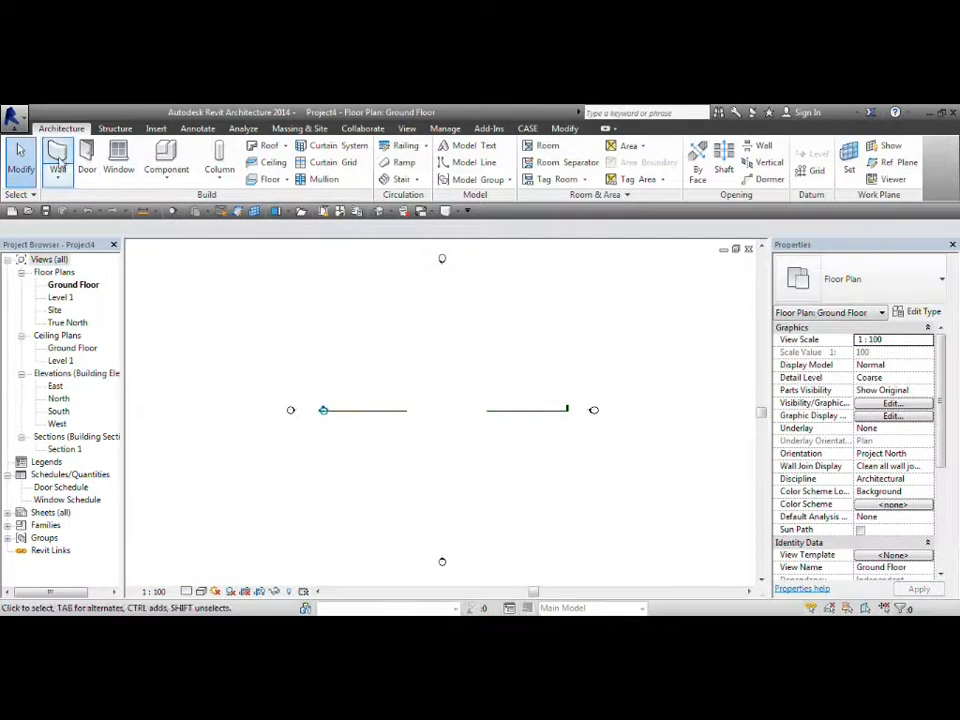
# - Draw a horizontal Double brick - 270 wall 7000 mm long and 8000 mm high on the Ground Floor plan and show it in 3D
pyautogui.press('w')
pyautogui.press('a')
pyautogui.click(447, 401)
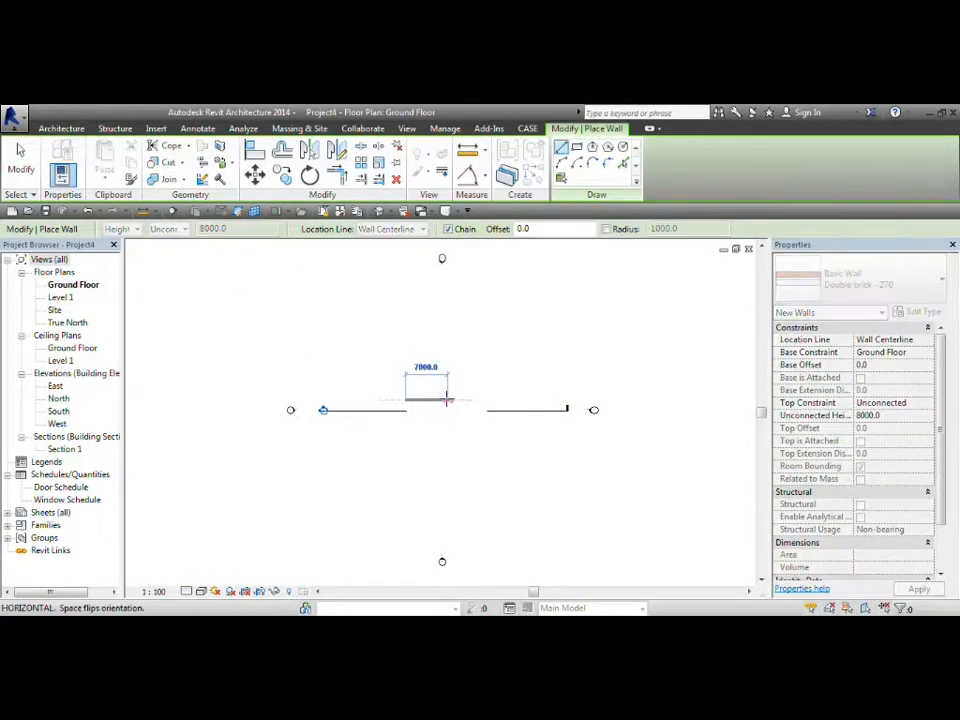
pyautogui.click(379, 212)
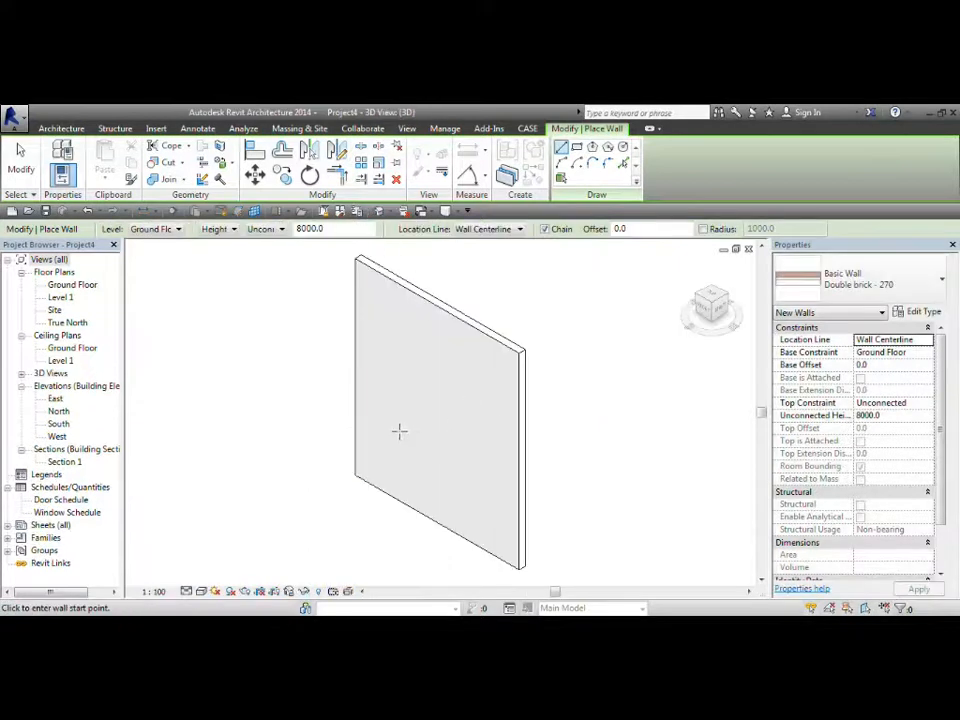
pyautogui.scroll(2, 399, 431)
pyautogui.press('Escape')
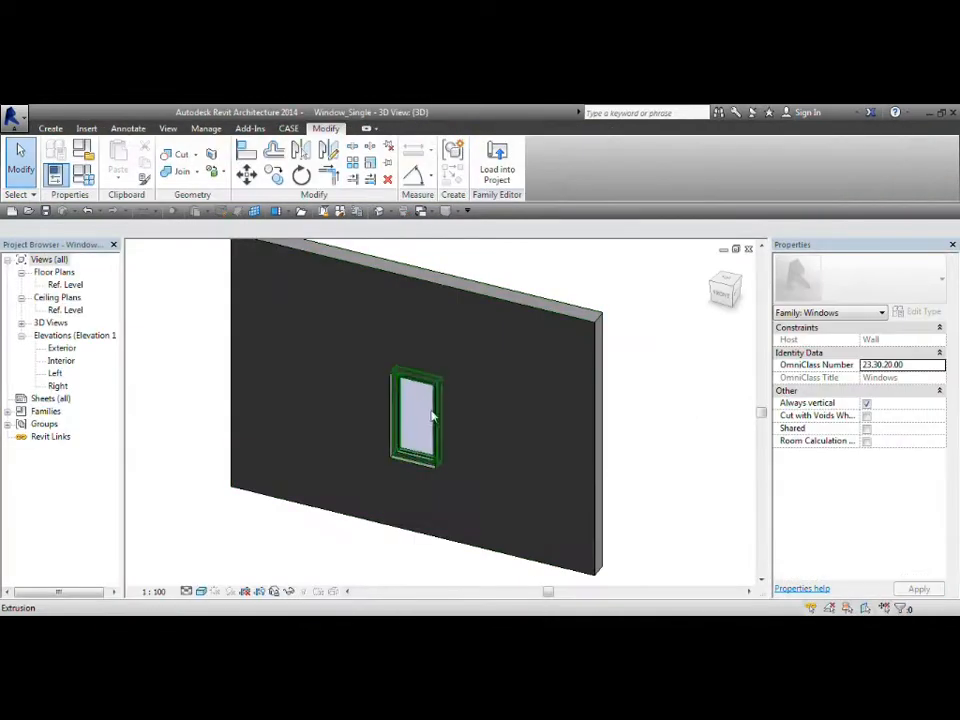
# - Load the Window_Single family into the project and place one 1000H x 500W window low on the wall, 2700 mm from one end
pyautogui.click(499, 175)
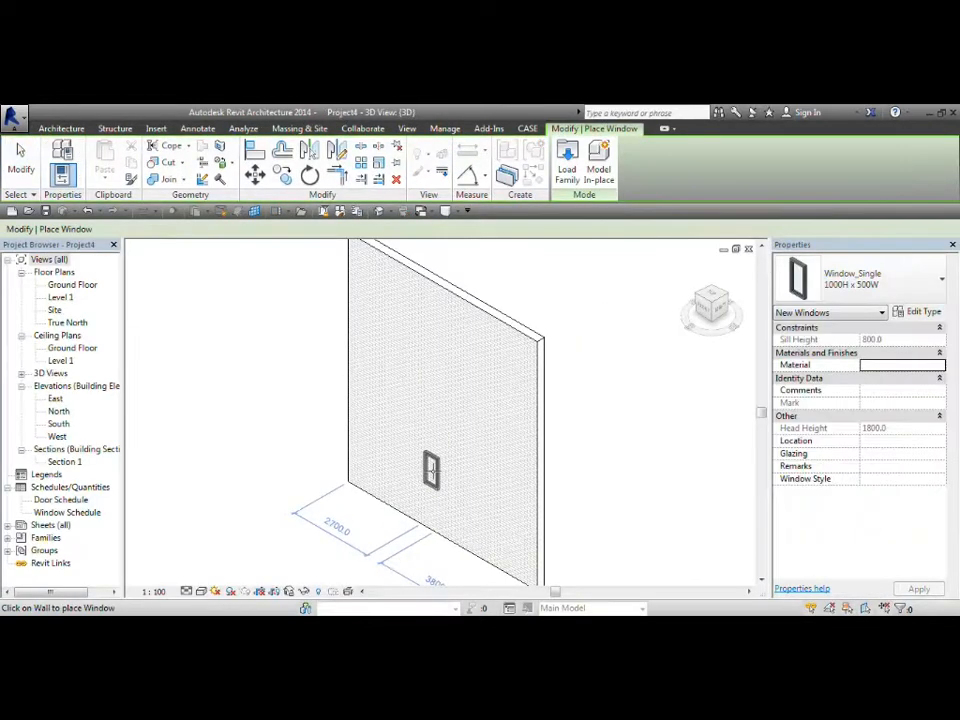
pyautogui.click(430, 470)
pyautogui.press('Escape')
pyautogui.press('Escape')
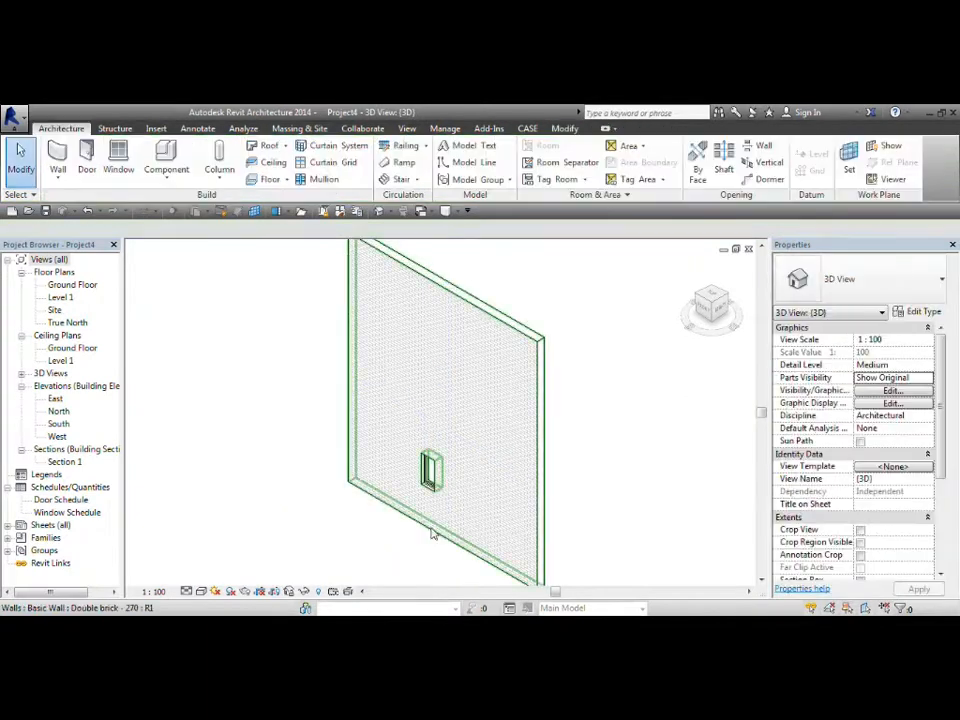
# - Set the project's 3D view to a shaded visual style with the placed window seen close up
pyautogui.keyDown('shift'); pyautogui.moveTo(428, 515); pyautogui.dragTo(474, 484, button='middle'); pyautogui.keyUp('shift')
pyautogui.scroll(5, 440, 500)
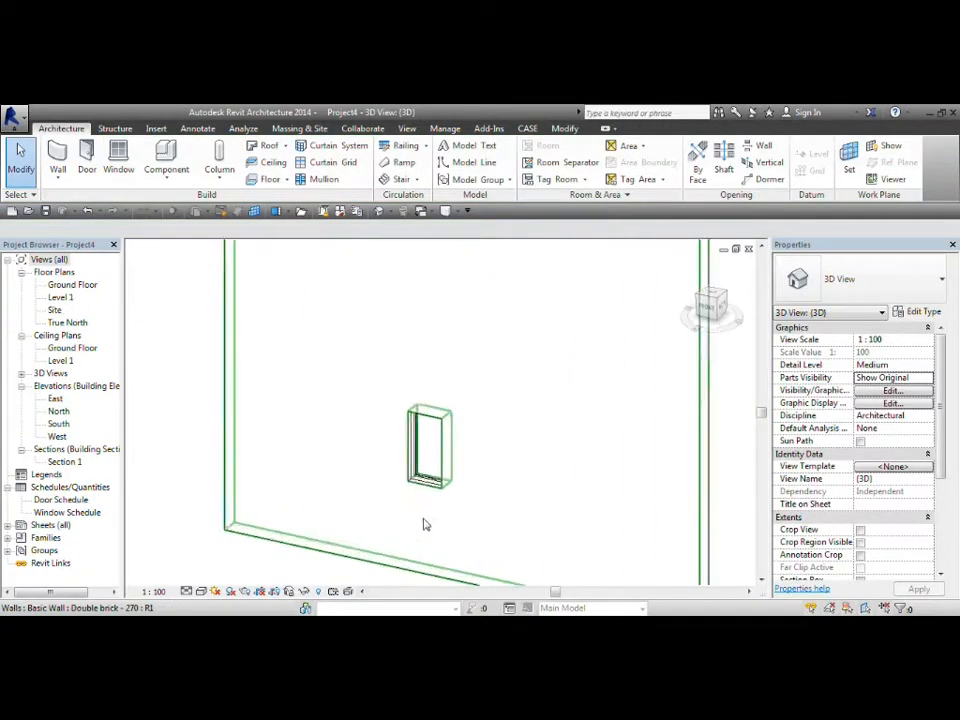
pyautogui.scroll(2, 434, 492)
pyautogui.moveTo(557, 355); pyautogui.dragTo(560, 369, button='middle')
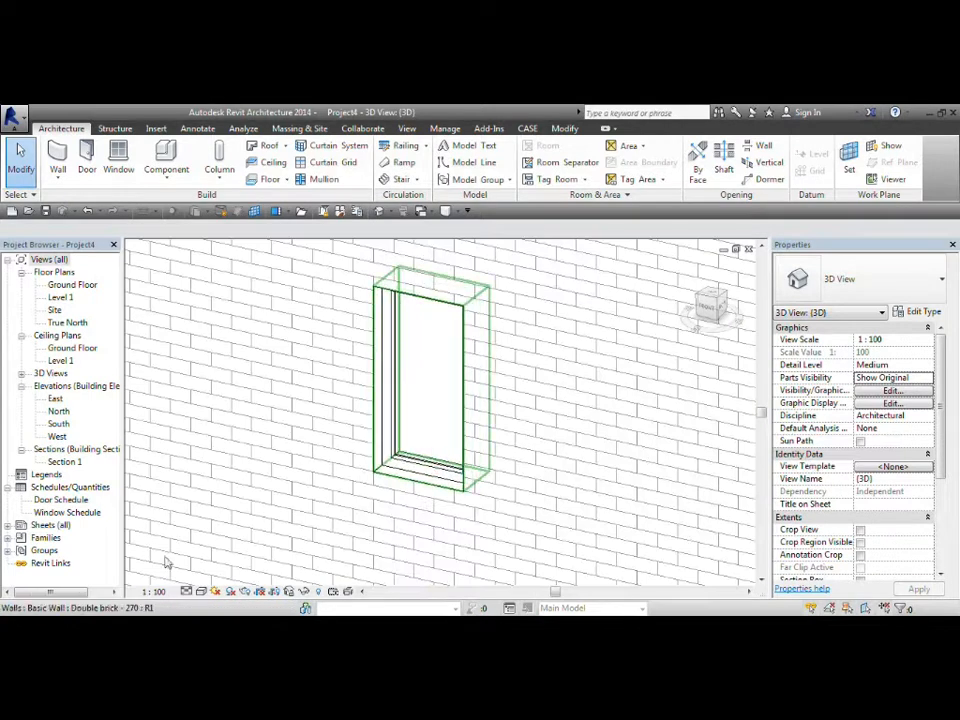
pyautogui.click(200, 592)
pyautogui.click(257, 546)
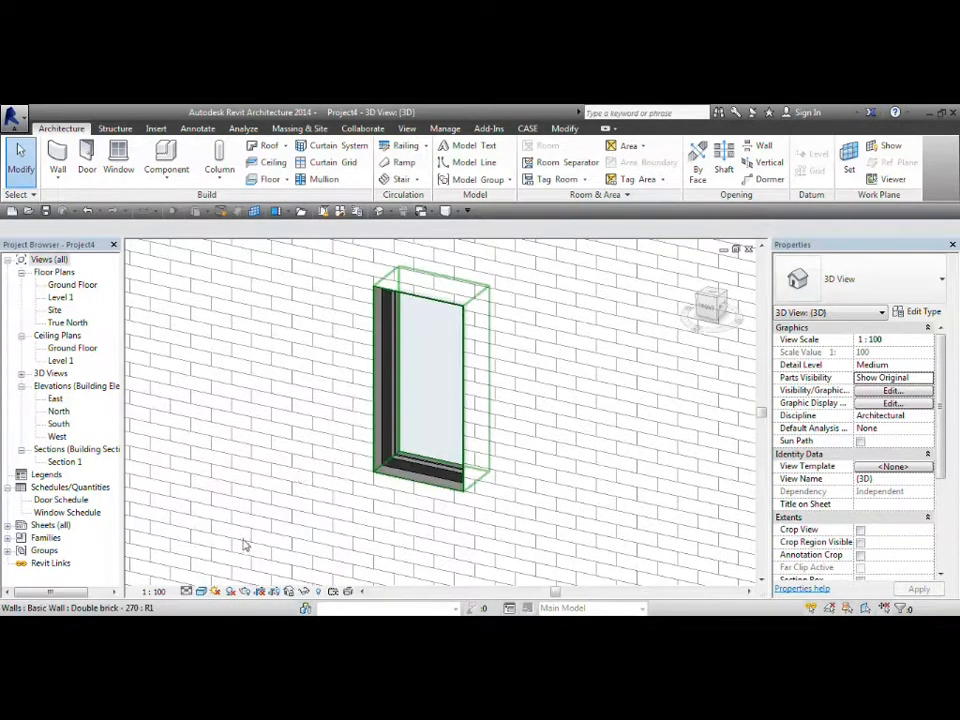
# - Duplicate the placed Window_Single window's type under the name 3000H x 4000W
pyautogui.scroll(-5, 555, 375)
pyautogui.keyDown('shift'); pyautogui.moveTo(424, 536); pyautogui.dragTo(531, 530, button='middle'); pyautogui.keyUp('shift')
pyautogui.keyDown('shift'); pyautogui.moveTo(659, 490); pyautogui.dragTo(623, 321, button='middle'); pyautogui.keyUp('shift')
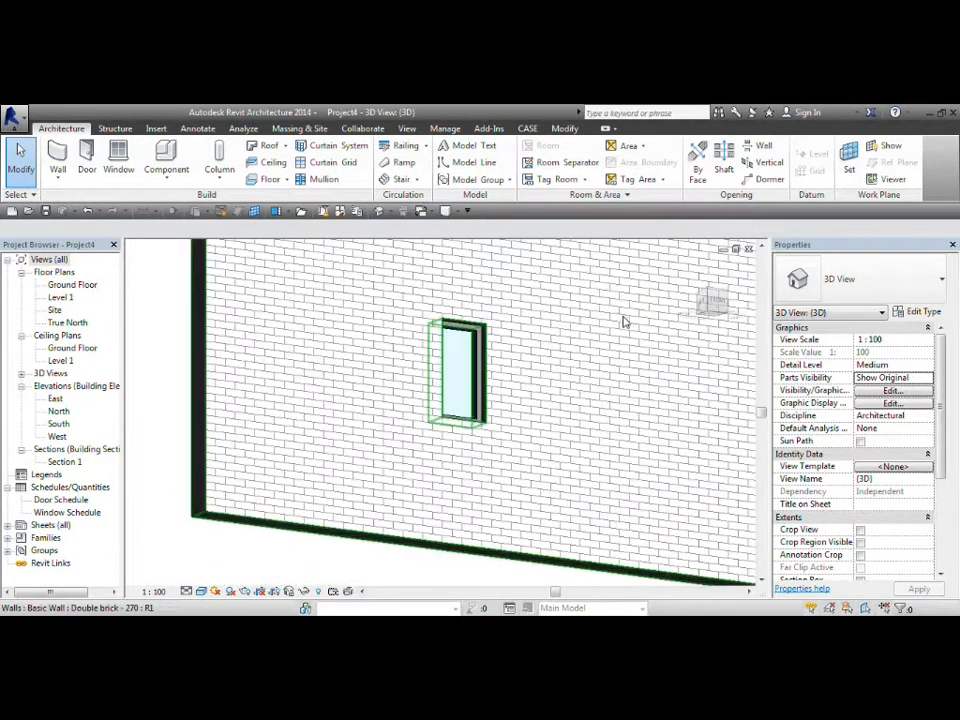
pyautogui.click(480, 367)
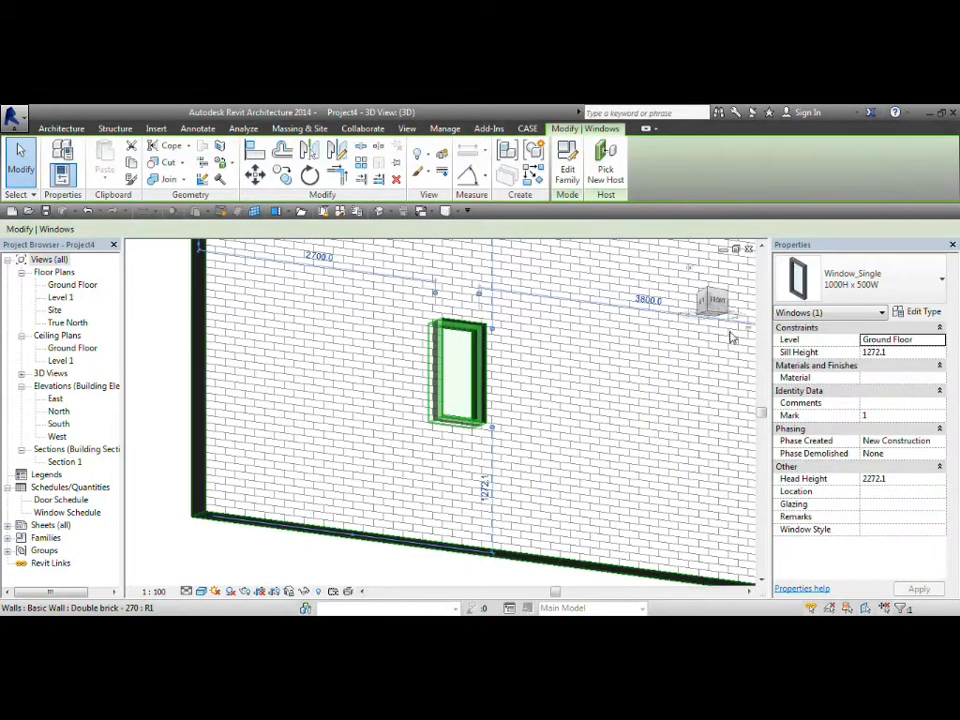
pyautogui.click(918, 312)
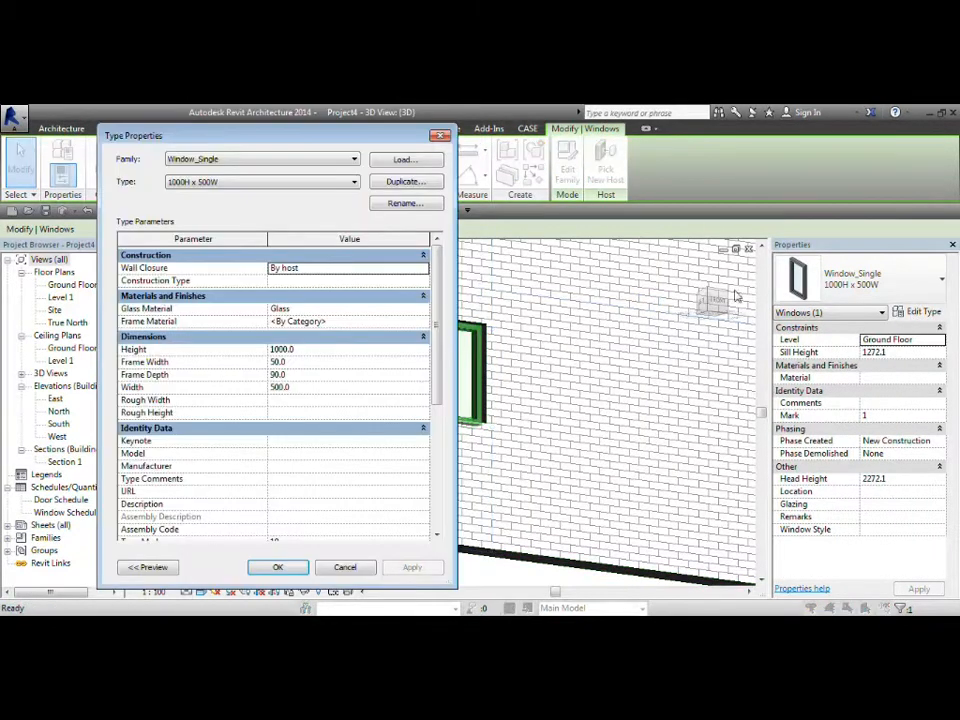
pyautogui.click(437, 185)
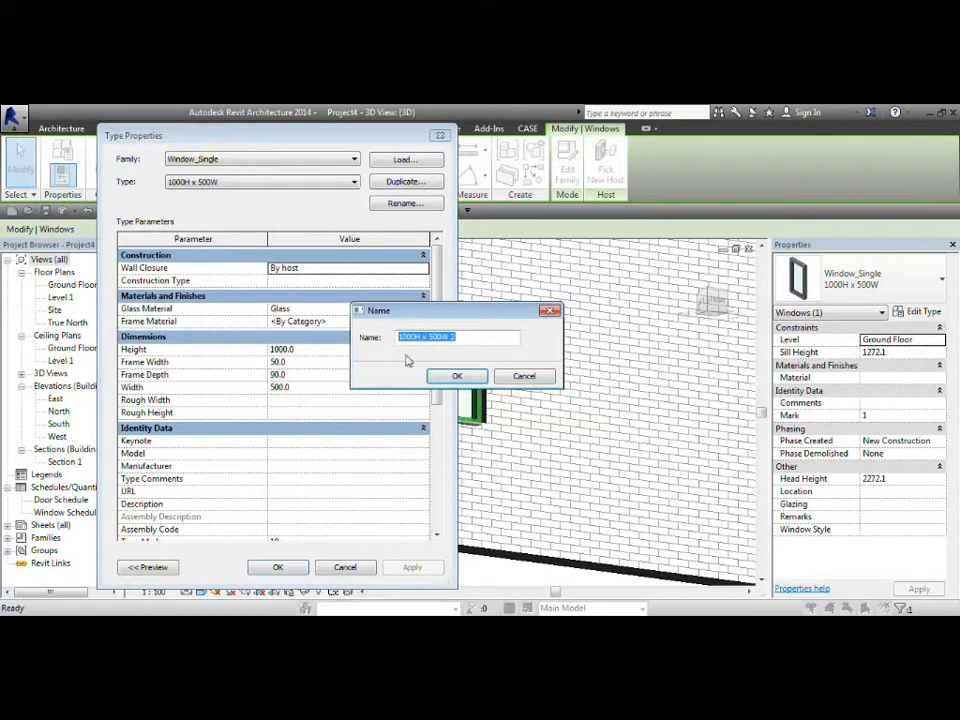
pyautogui.moveTo(413, 340); pyautogui.dragTo(385, 343)
pyautogui.write('3000')
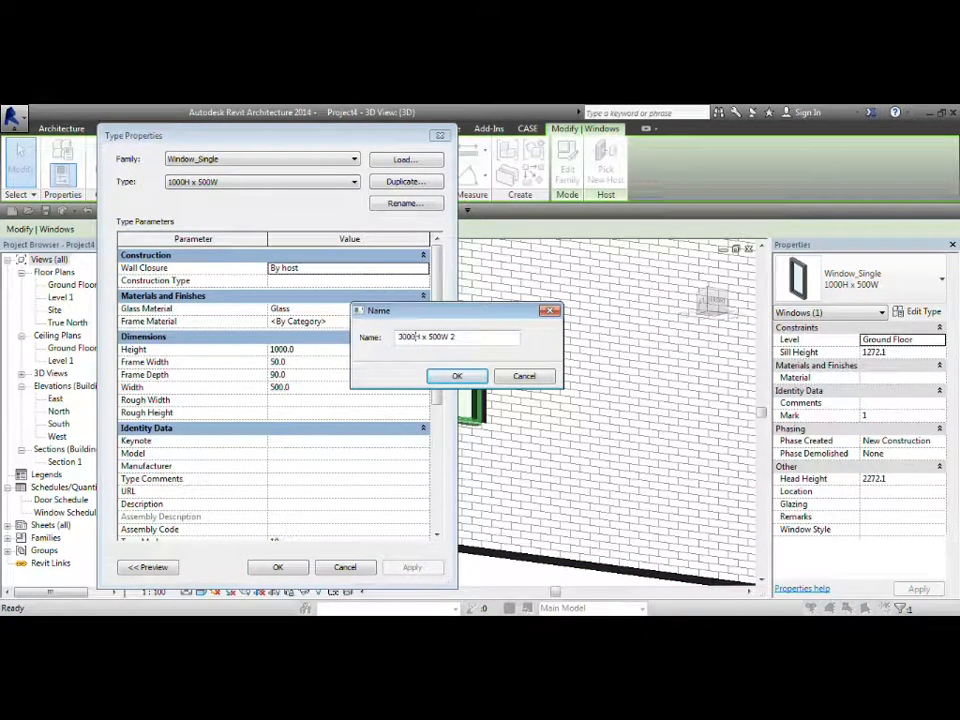
pyautogui.moveTo(442, 340); pyautogui.dragTo(429, 341)
pyautogui.write('400')
pyautogui.click(456, 376)
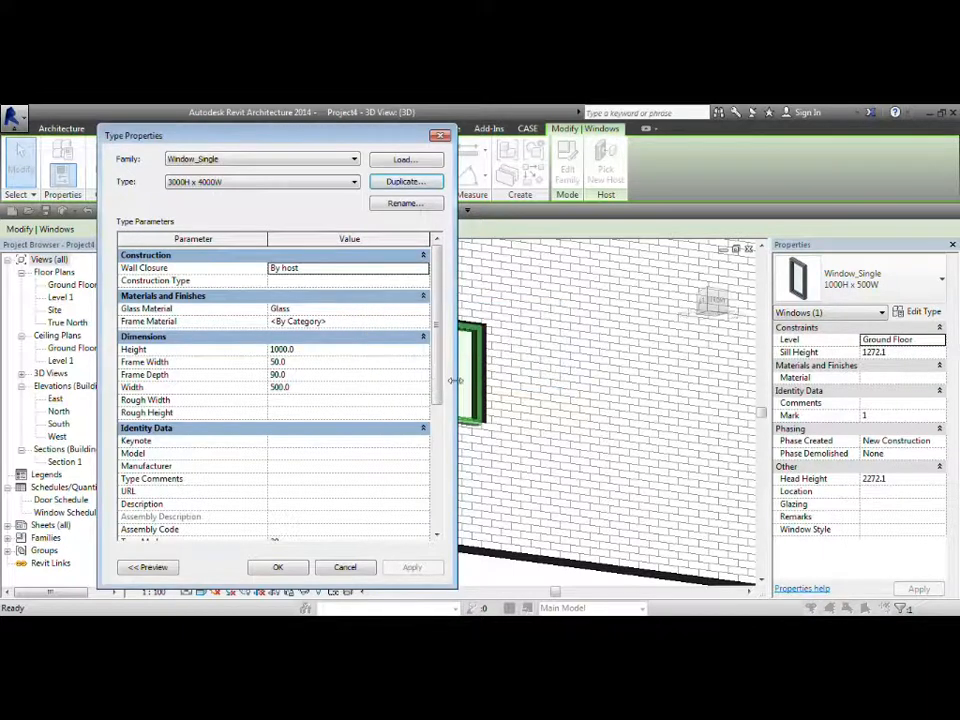
# - Set the new window type's height to 3000, width to 4000 and frame width to 150, and apply it to the placed window
pyautogui.click(282, 349)
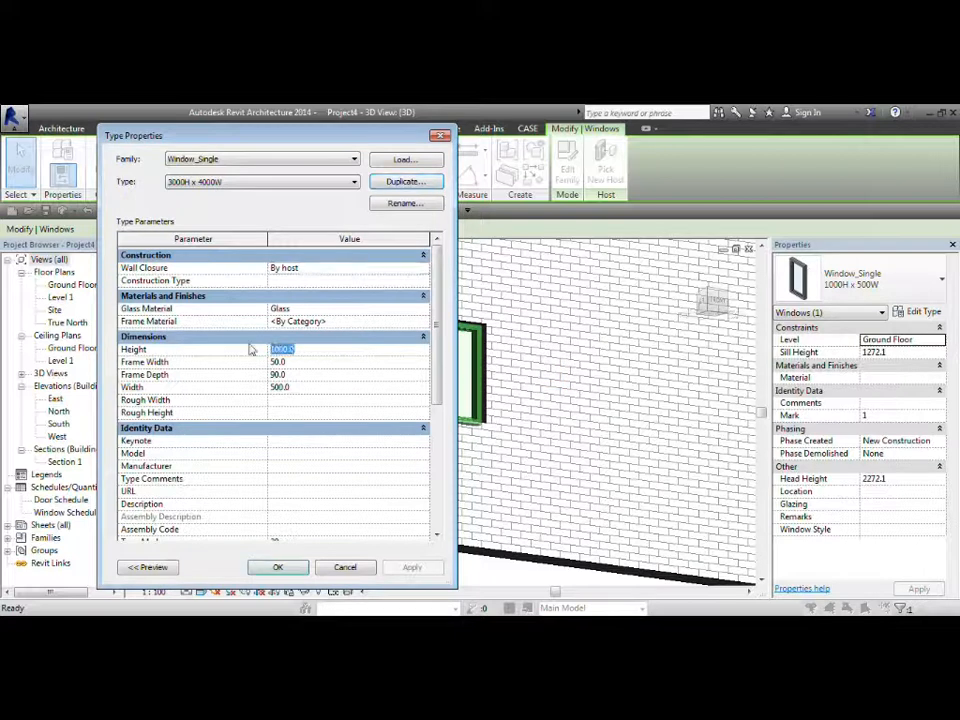
pyautogui.write('3')
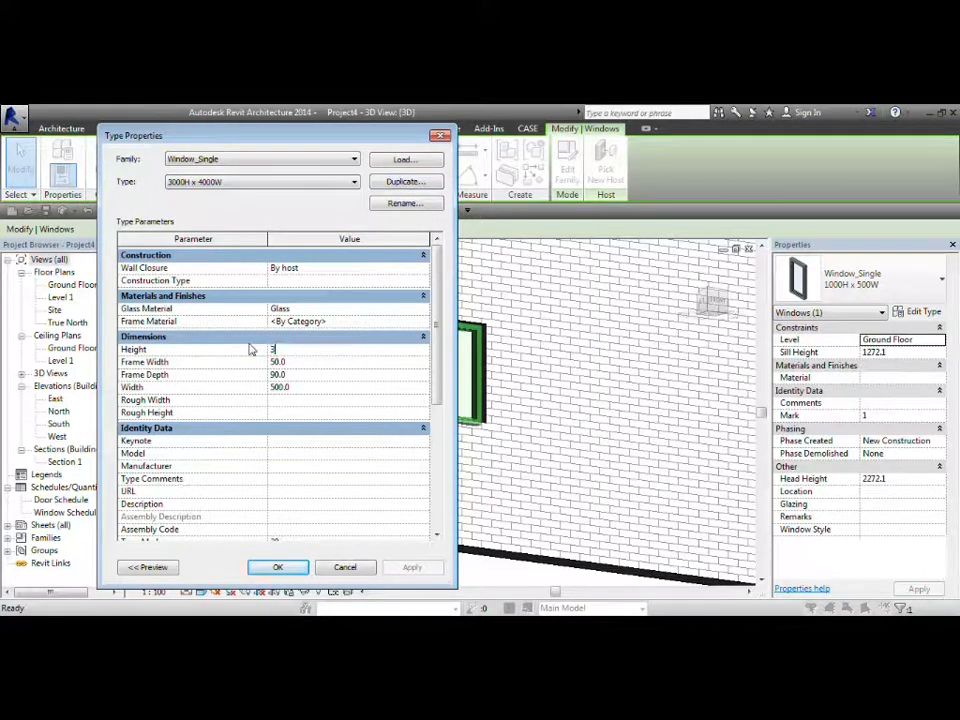
pyautogui.click(296, 388)
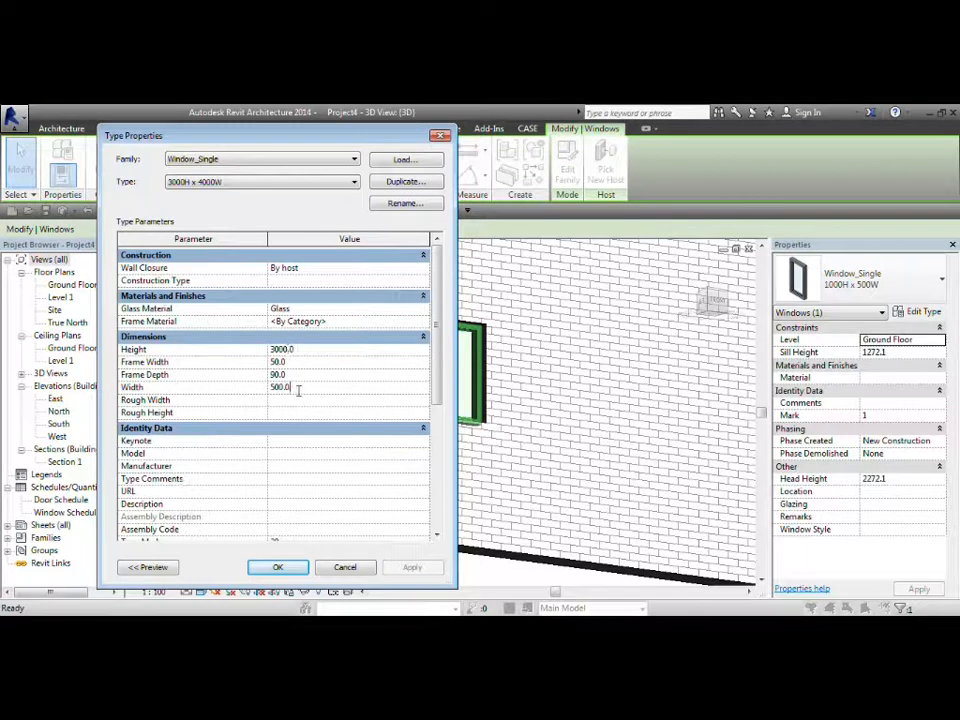
pyautogui.write('4')
pyautogui.click(300, 375)
pyautogui.click(296, 362)
pyautogui.write('1')
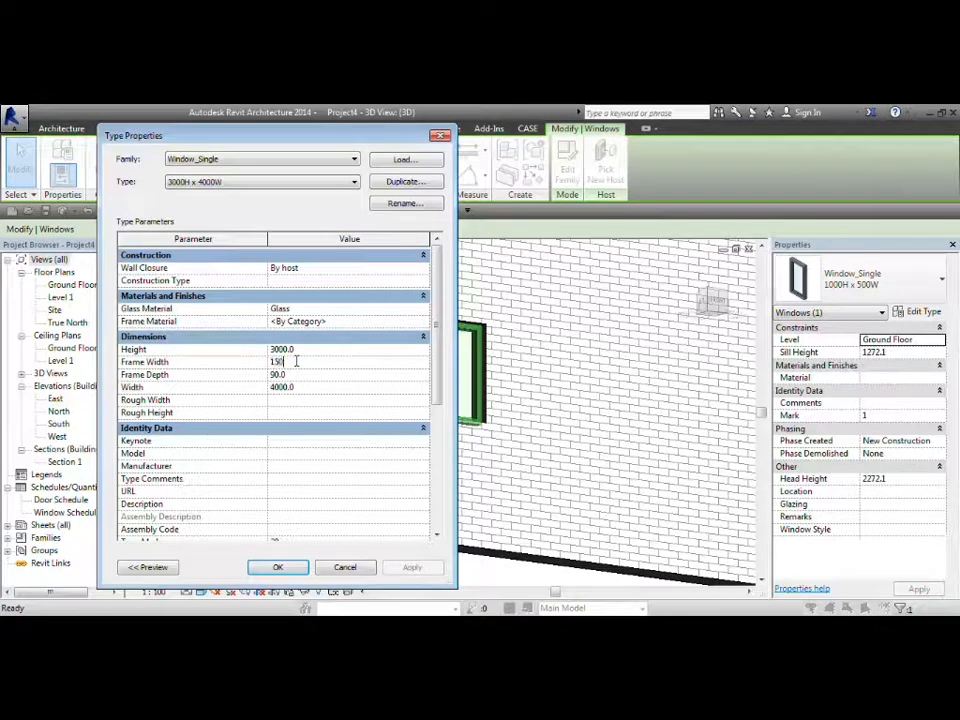
pyautogui.click(311, 375)
pyautogui.moveTo(437, 374); pyautogui.dragTo(448, 514)
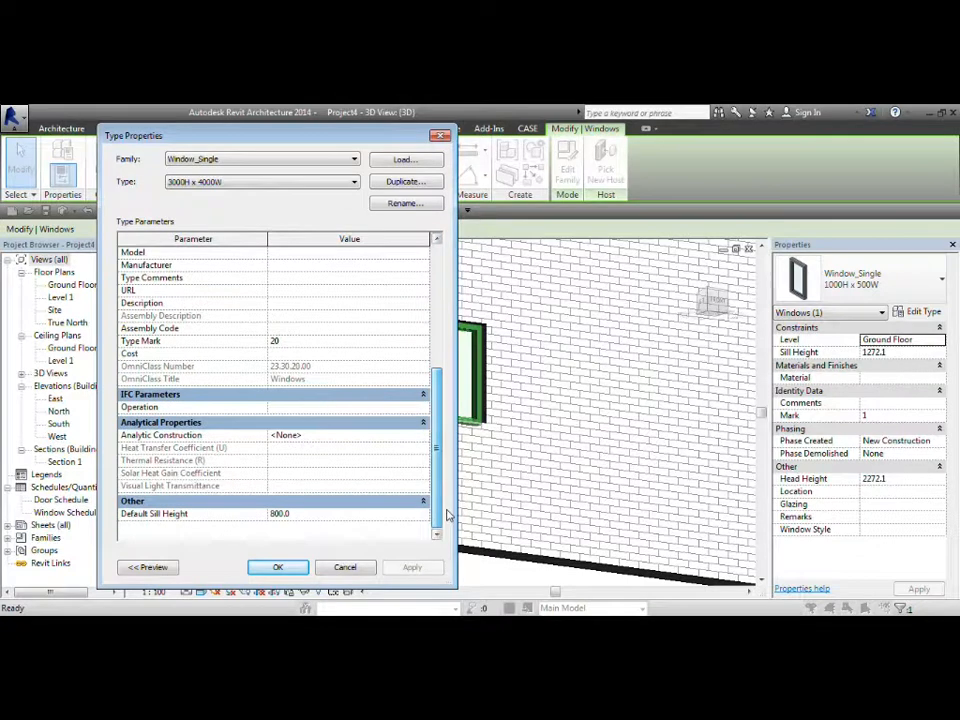
pyautogui.click(292, 567)
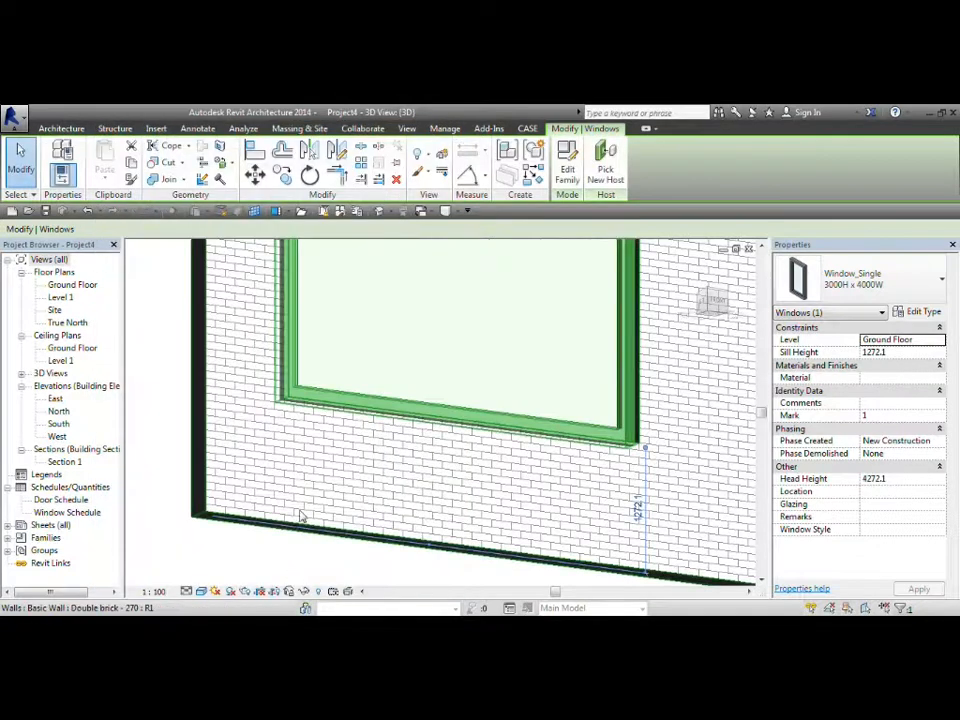
# - Examine the resized window's frame and glass in the wall from an angled 3D view
pyautogui.scroll(-5, 300, 516)
pyautogui.keyDown('shift'); pyautogui.moveTo(529, 431); pyautogui.dragTo(446, 497, button='middle'); pyautogui.keyUp('shift')
pyautogui.press('Escape')
pyautogui.scroll(5, 370, 510)
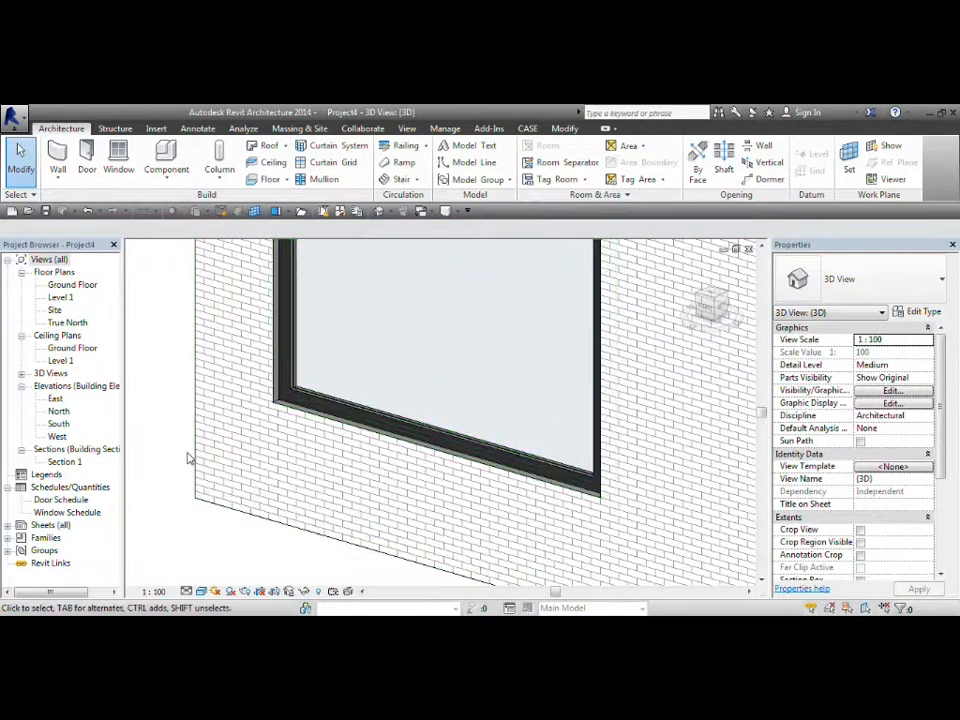
pyautogui.scroll(-3, 326, 514)
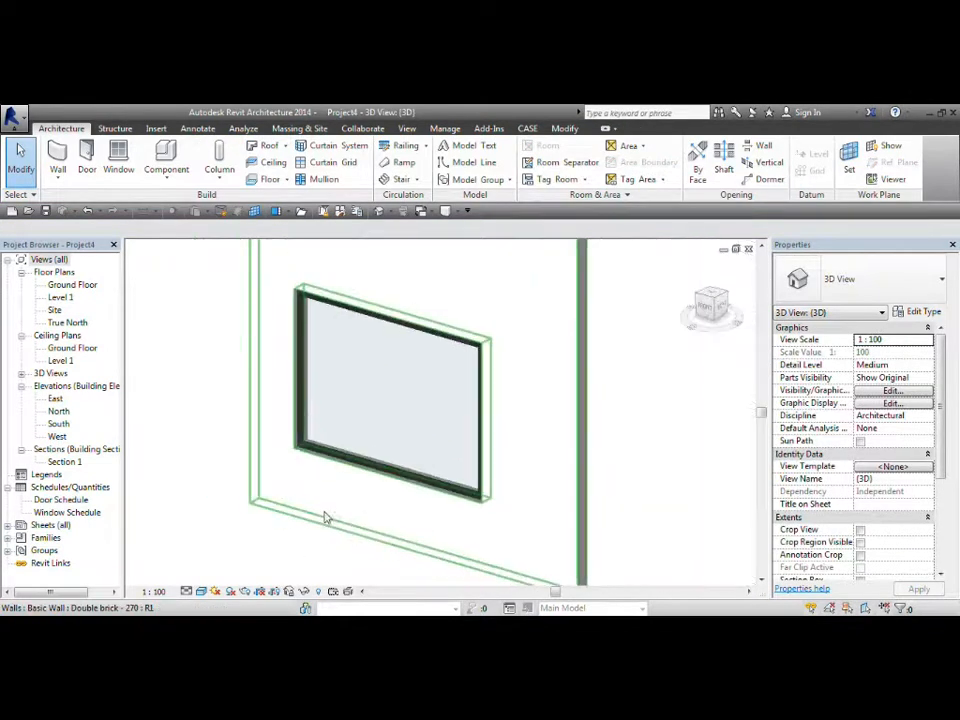
pyautogui.scroll(2, 326, 456)
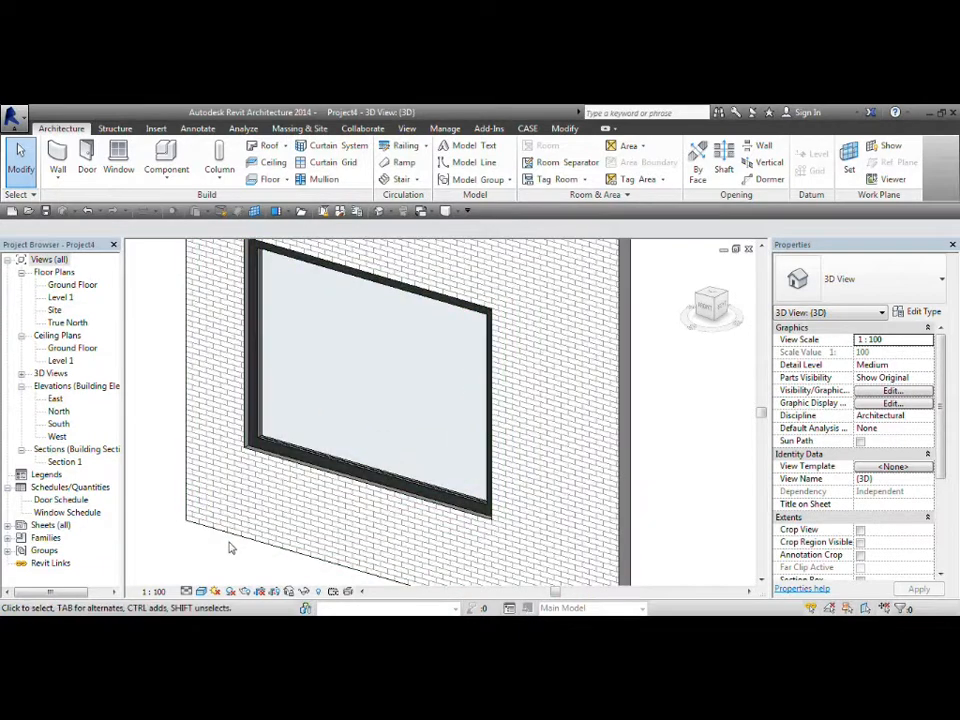